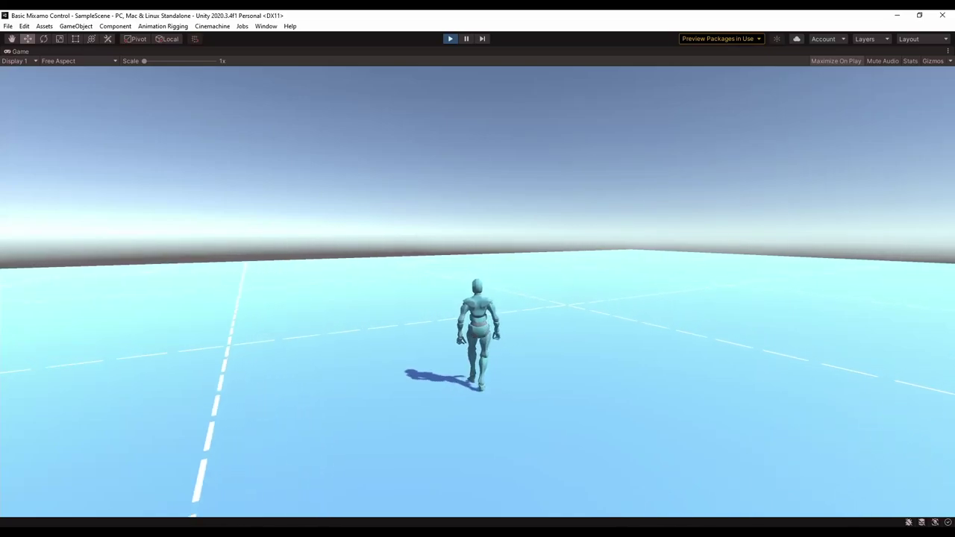
Walk the character forward across the ground in the running game
key("w")
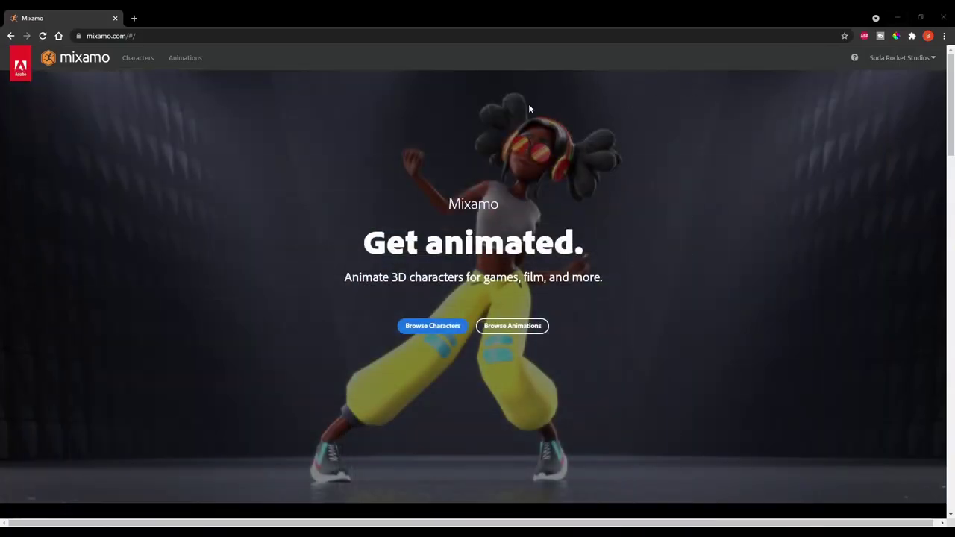
Switch to the Mixamo website and browse its character and animation libraries
left_click(432, 329)
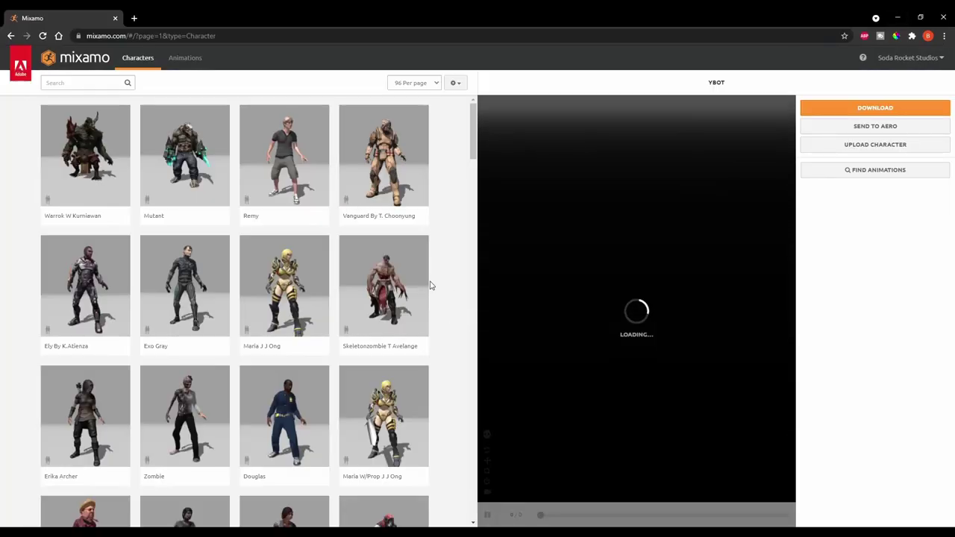
left_click_drag(473, 112, 472, 373)
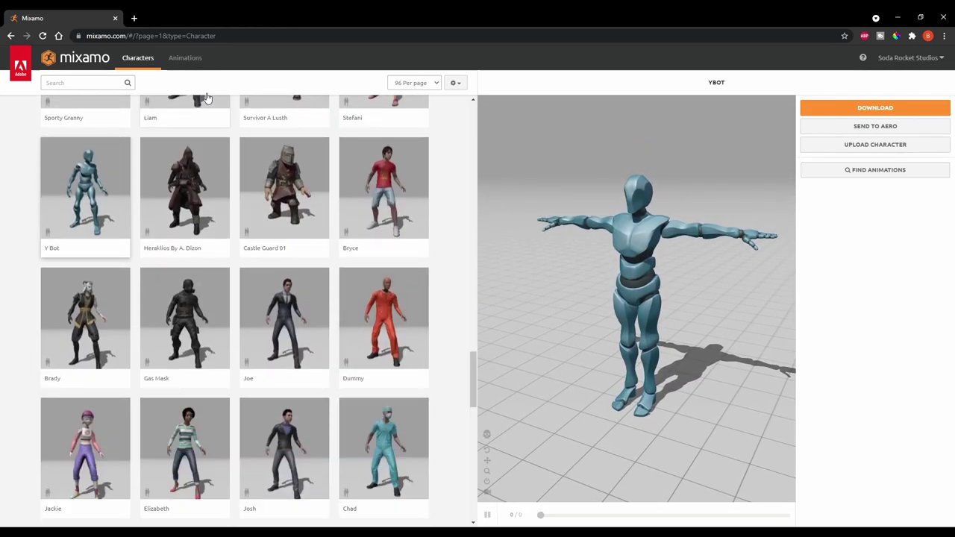
left_click(185, 57)
left_click_drag(475, 119, 489, 343)
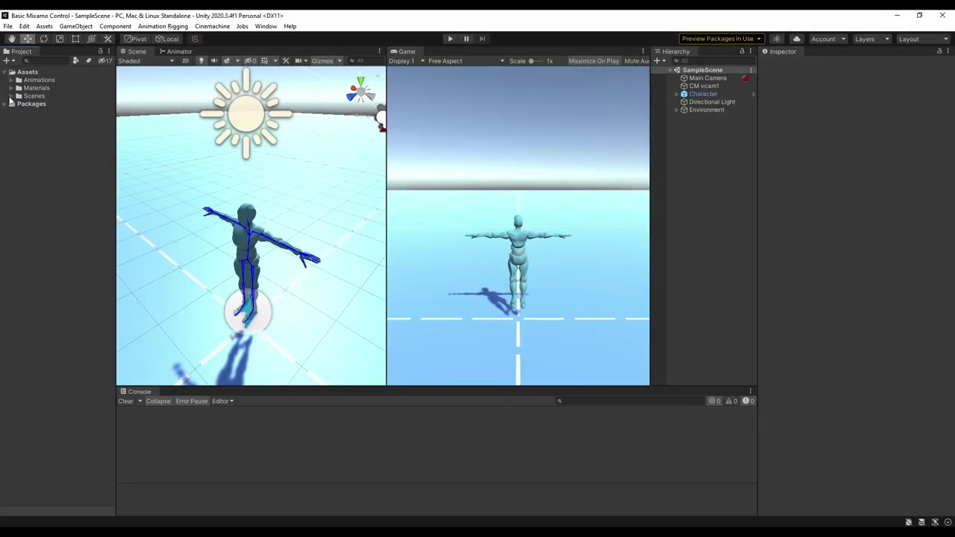
Switch to Unity, create a scene named New inside the Scenes/New folder, and open it
left_click(11, 96)
right_click(33, 112)
mouse_move(53, 120)
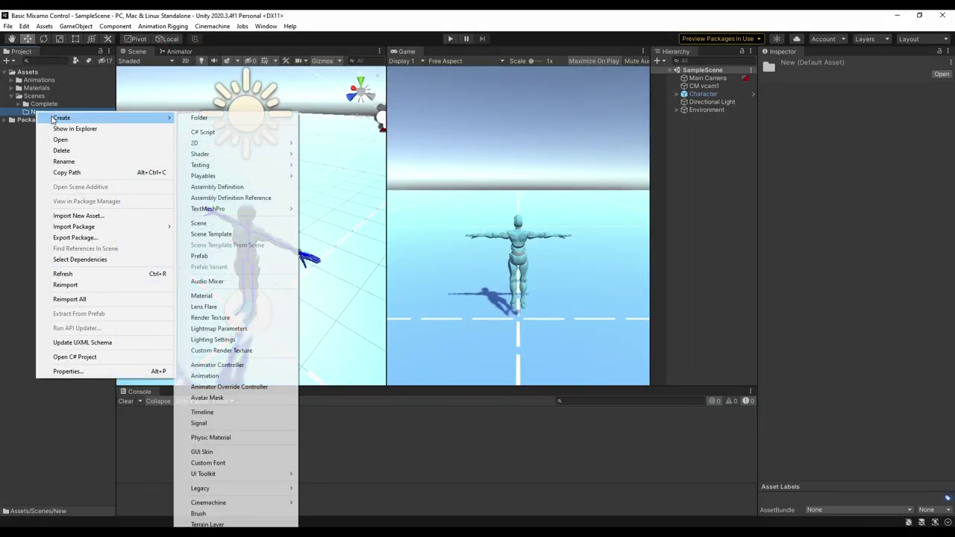
left_click(213, 223)
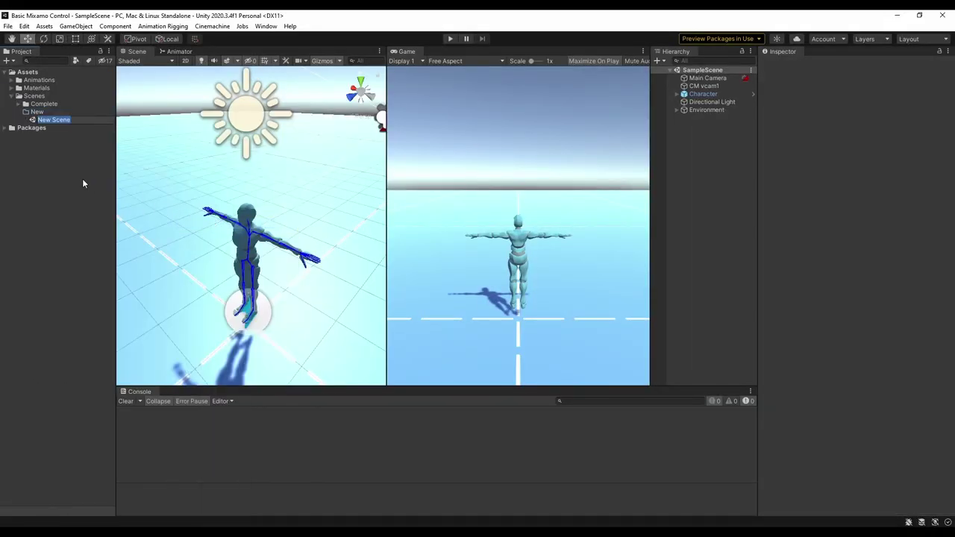
type("New")
key("Return")
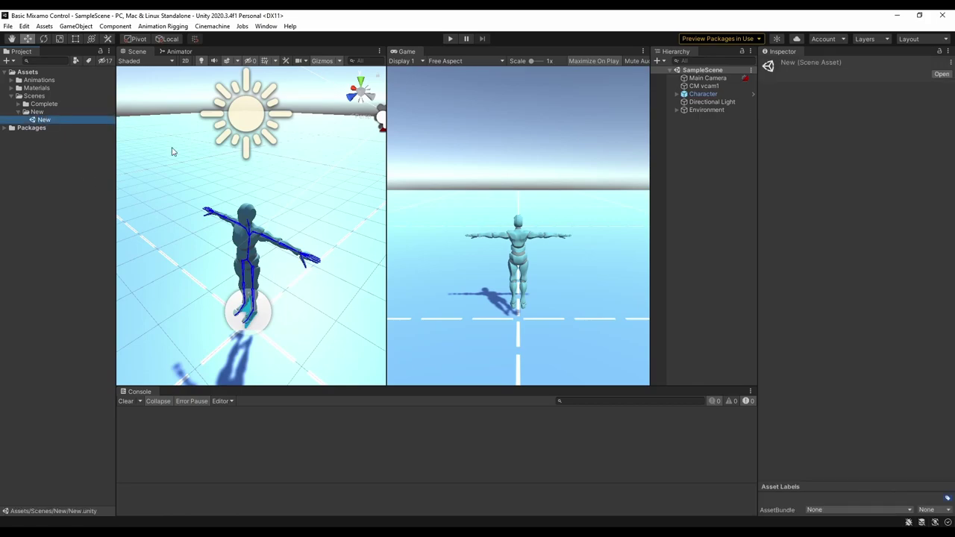
double_click(46, 121)
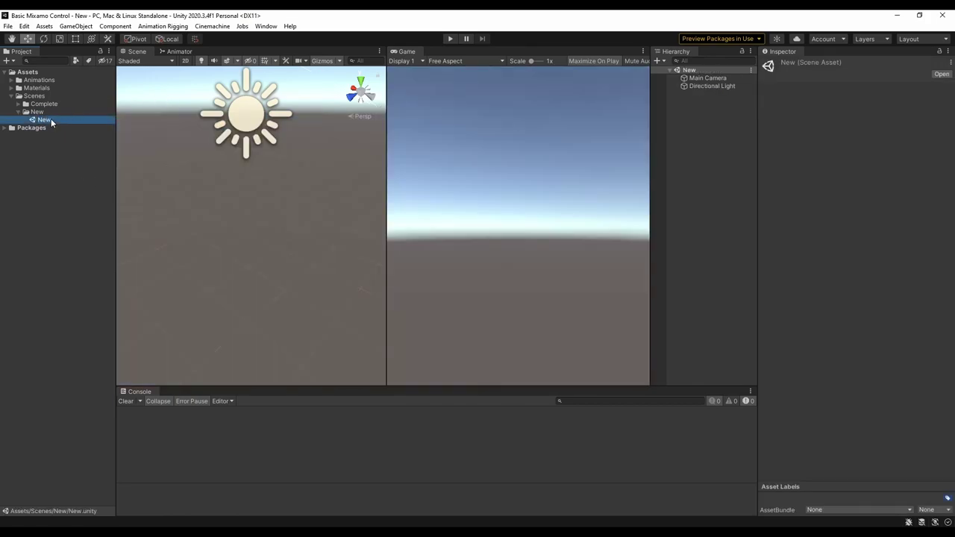
Add a 3D plane to the scene and name it Ground
right_click(706, 123)
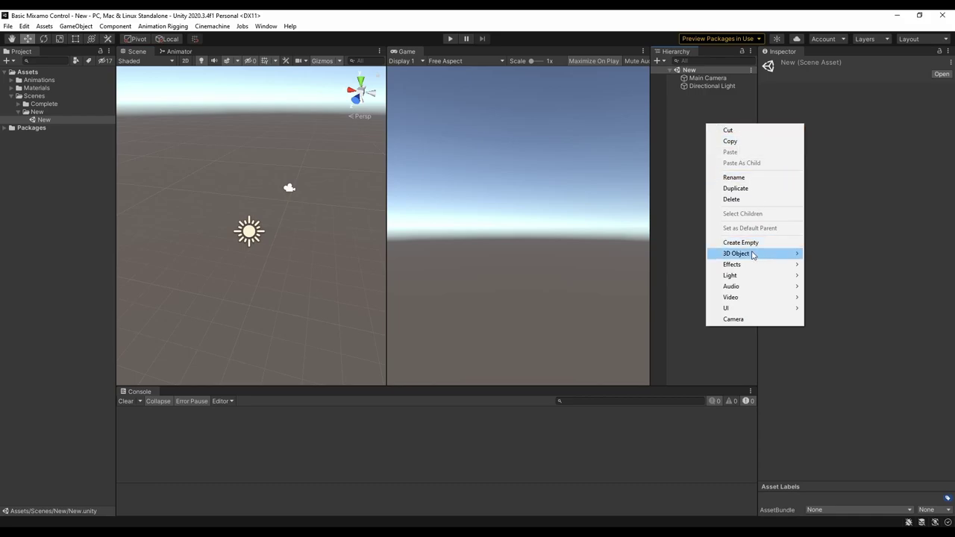
mouse_move(751, 254)
left_click(838, 297)
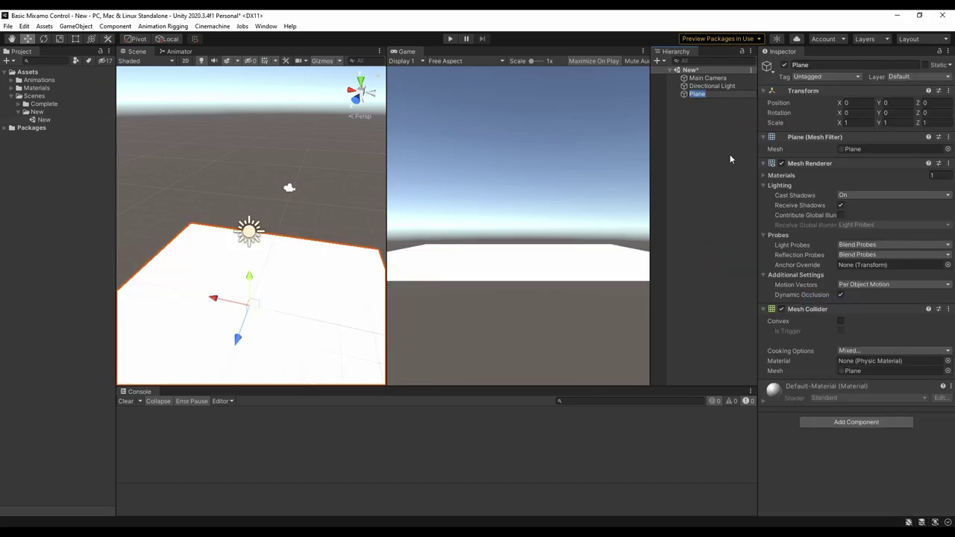
type("Ground")
key("Return")
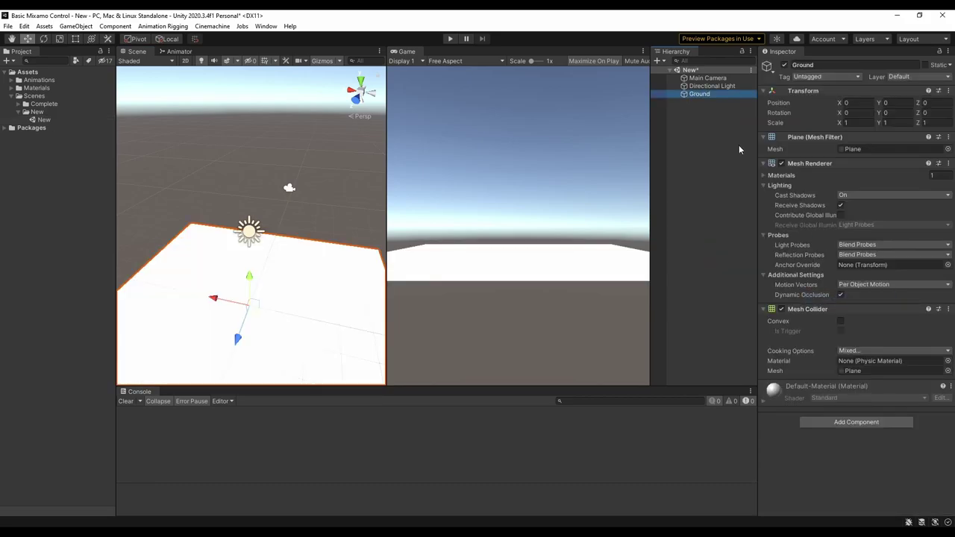
Apply the Grid material from the Materials folder to the Ground plane
left_click(10, 87)
left_click_drag(37, 104, 324, 335)
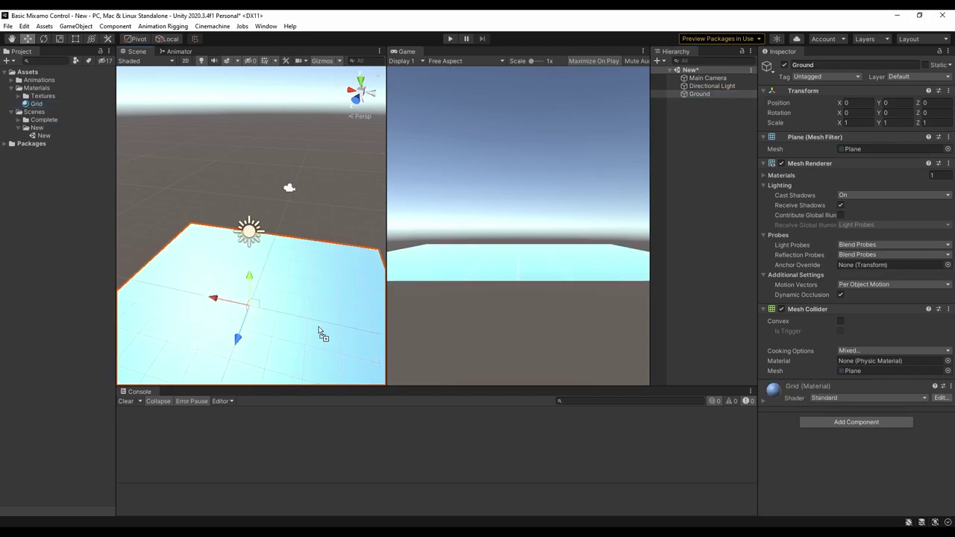
scroll(266, 284, "down", 2)
middle_click_drag(266, 284, 262, 222)
left_click_drag(262, 222, 277, 268, "alt")
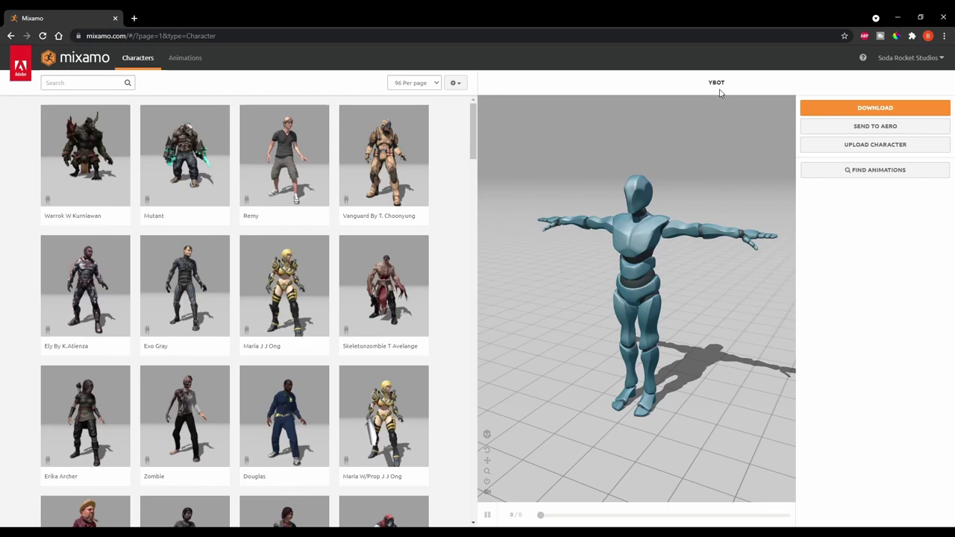
Download the Y Bot character from Mixamo as FBX for Unity in T-pose, saving it as ybot.fbx in Downloads
left_click(882, 110)
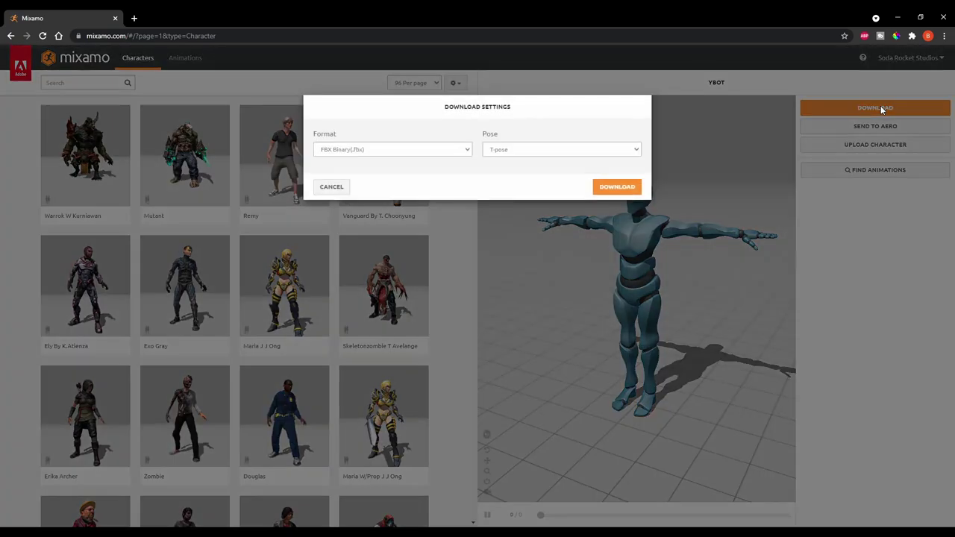
left_click(444, 153)
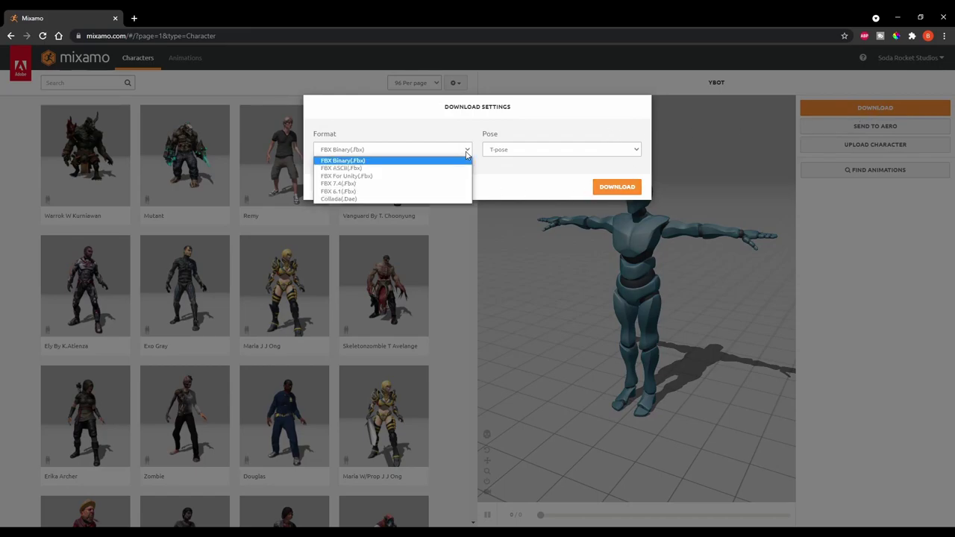
left_click(367, 176)
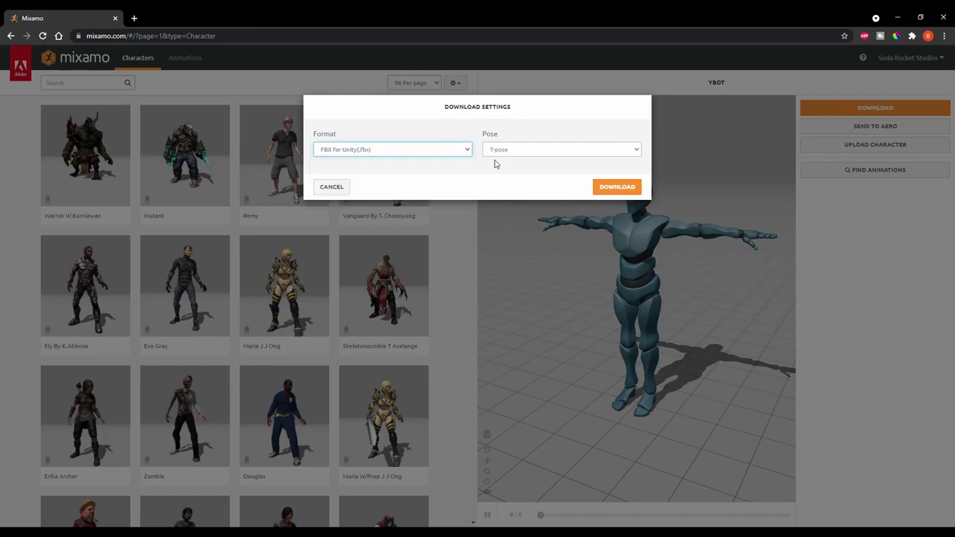
left_click(615, 187)
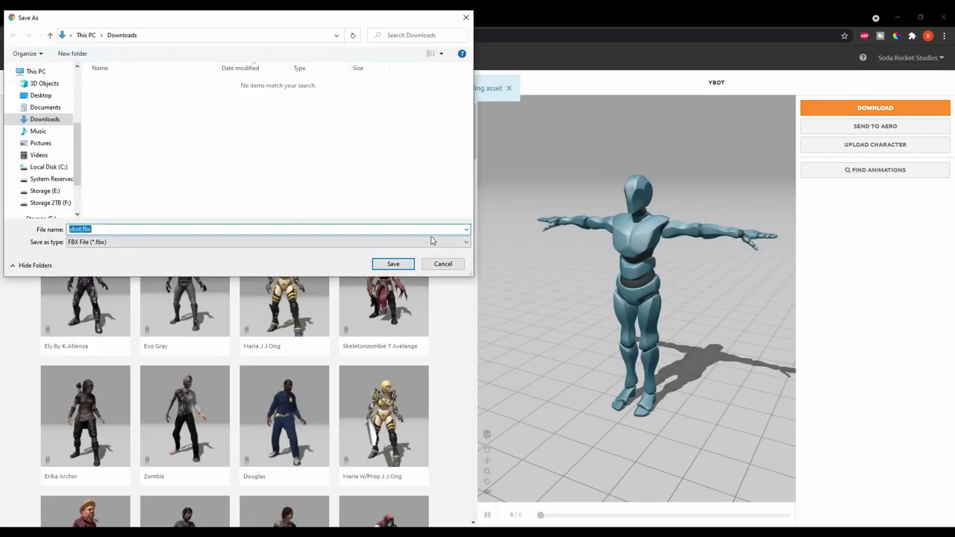
left_click(392, 265)
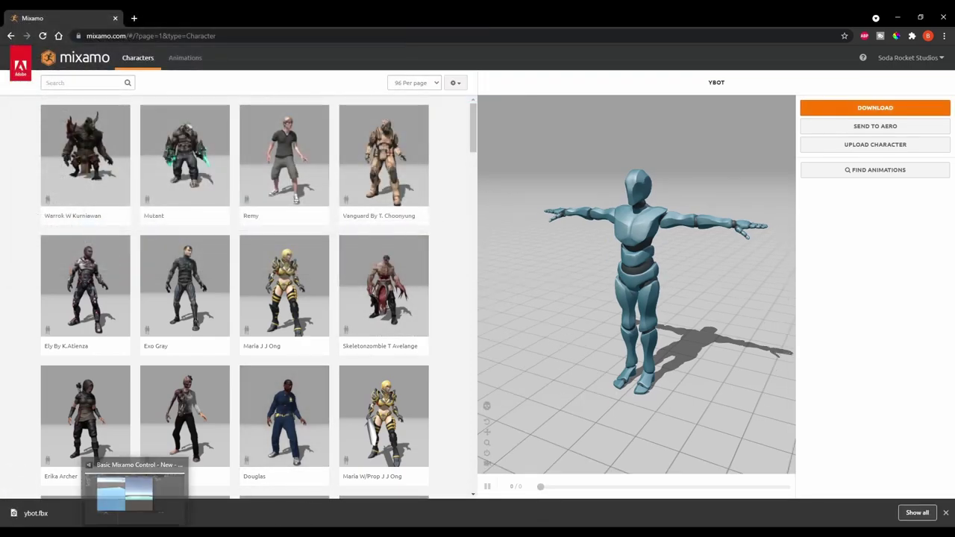
Switch to Unity and import ybot.fbx from the Downloads folder into the Scenes/New folder
left_click(134, 533)
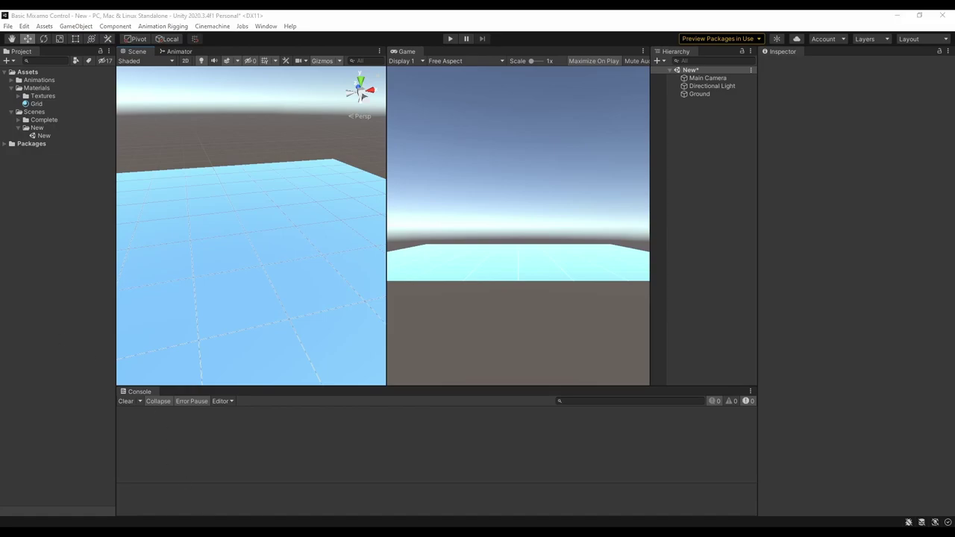
left_click_drag(0, 161, 441, 173)
left_click_drag(344, 242, 189, 219)
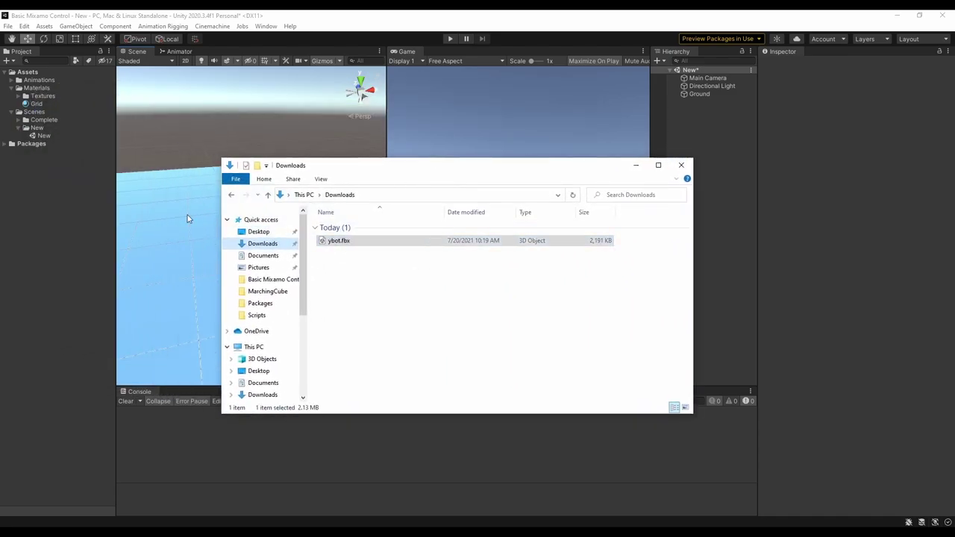
left_click(39, 128)
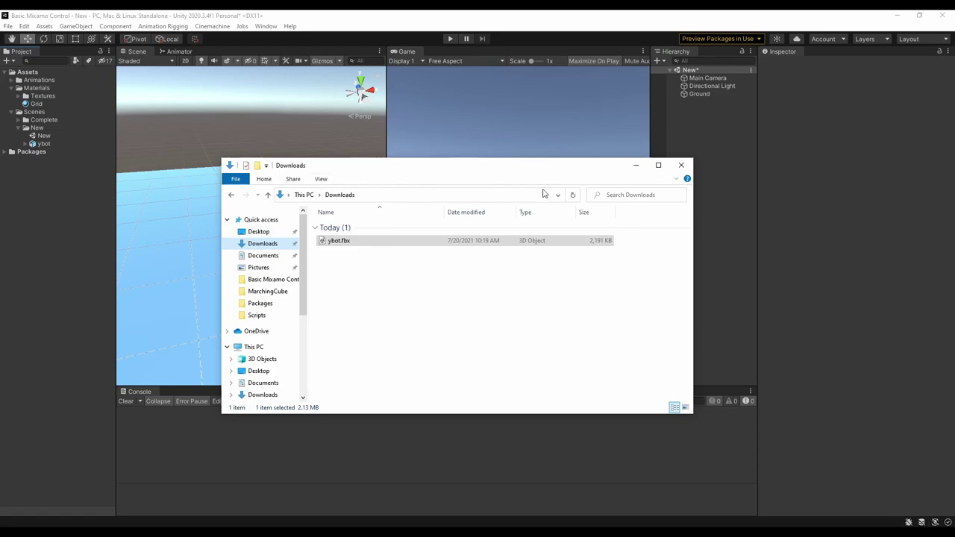
left_click(635, 166)
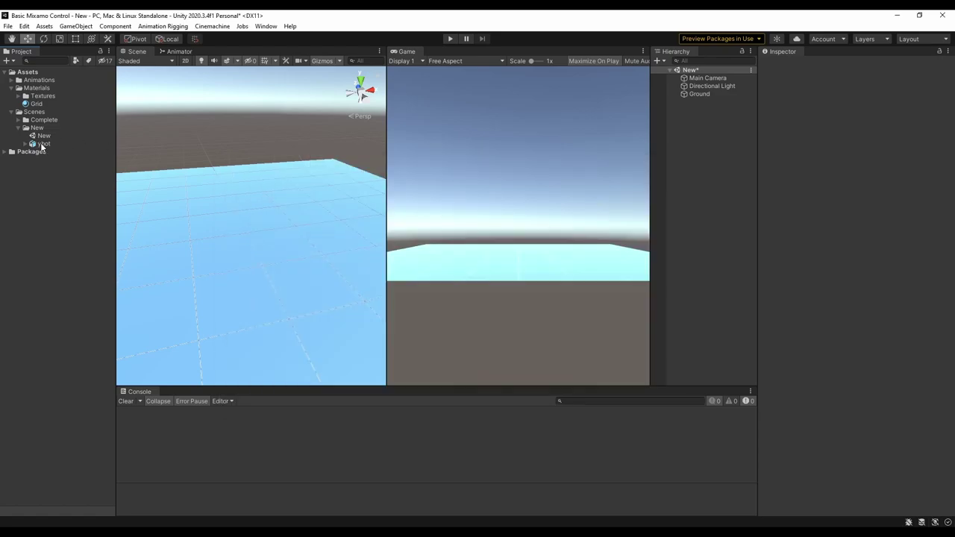
Place the ybot model in the scene, standing near the centre of the Ground plane
scroll(268, 207, "down", 4)
middle_click_drag(268, 207, 290, 235)
left_click(296, 200)
scroll(301, 207, "up", 5)
scroll(294, 234, "up", 5)
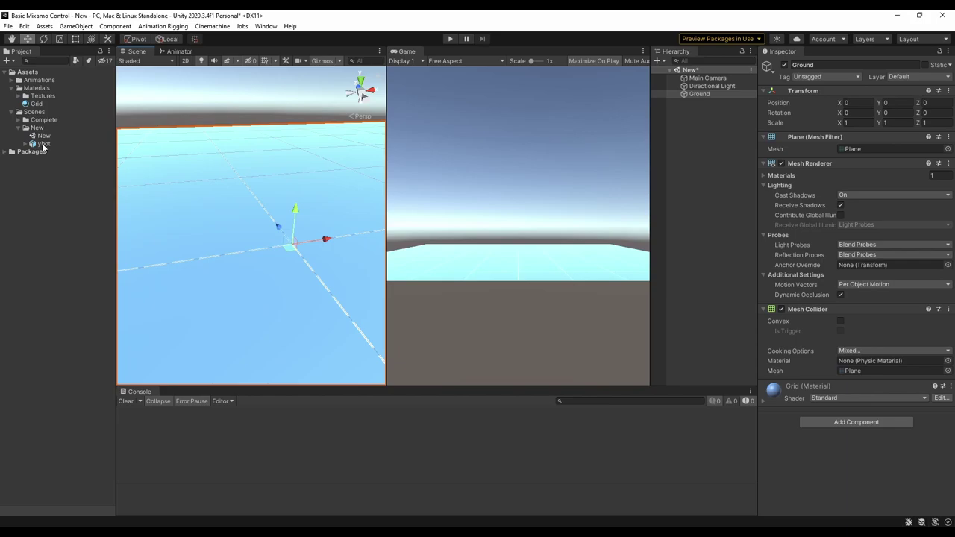
left_click_drag(43, 143, 287, 253)
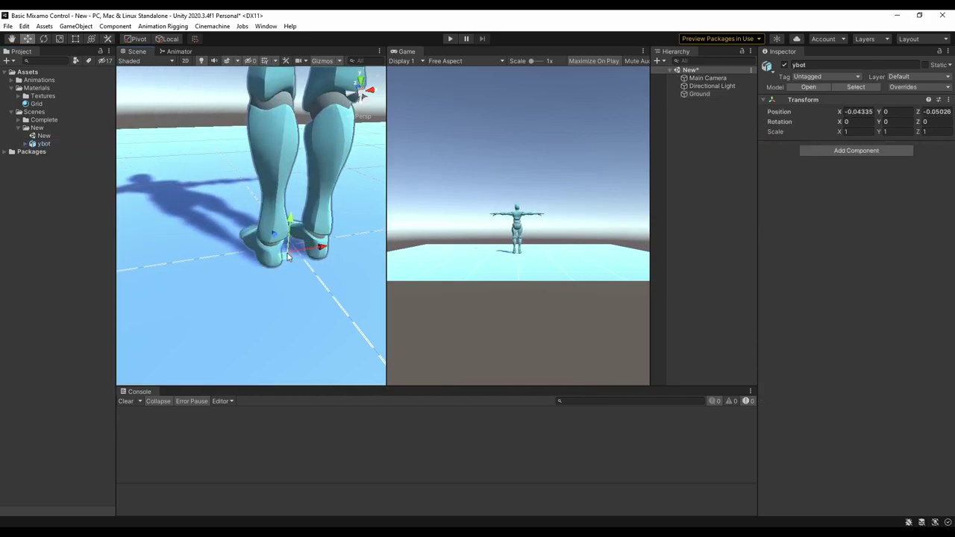
scroll(278, 217, "down", 5)
scroll(296, 186, "down", 3)
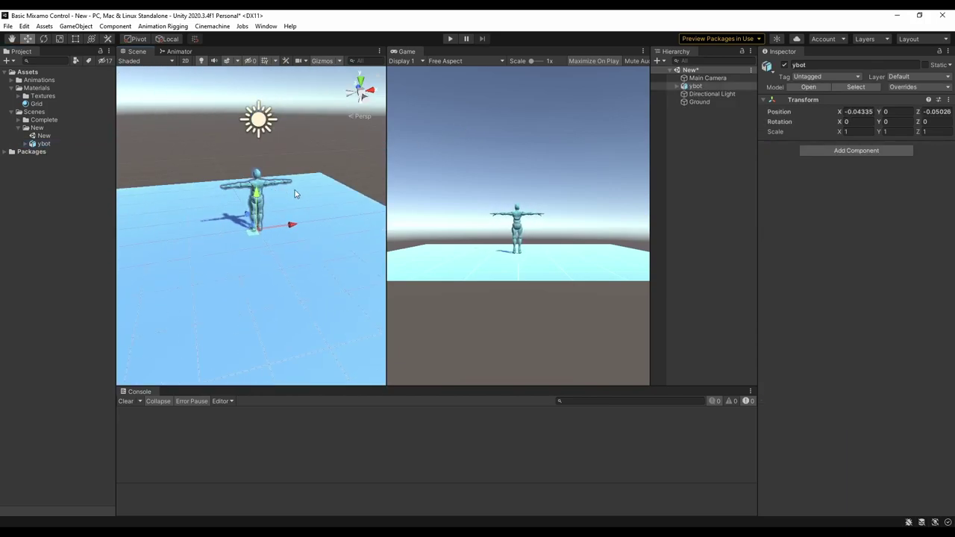
Scale the Ground plane to 10 along both X and Z
left_click(326, 275)
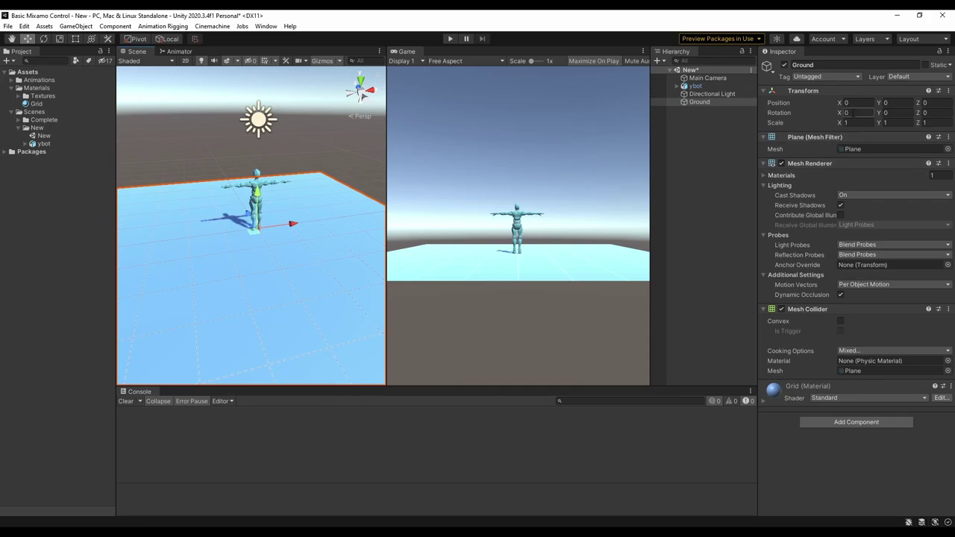
left_click(848, 122)
type("10")
left_click(925, 123)
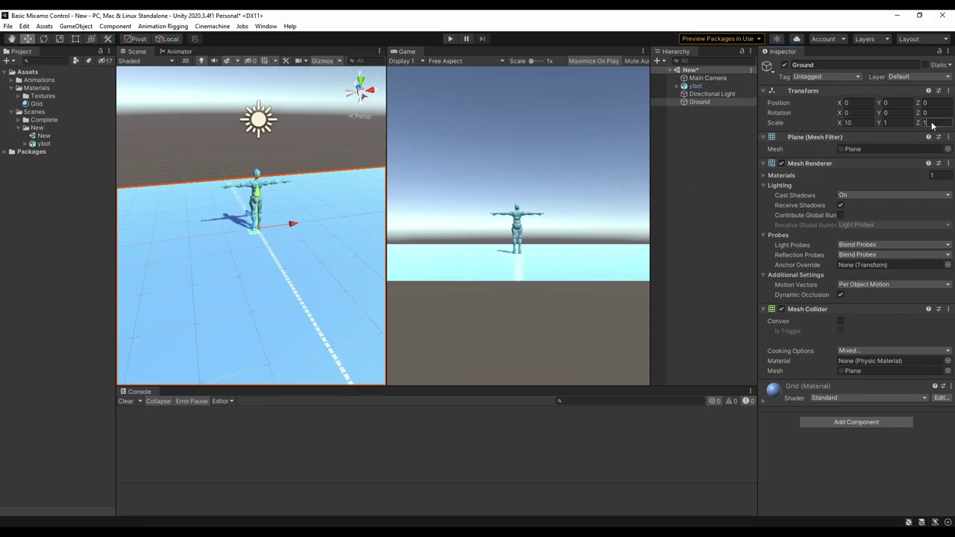
type("10")
scroll(296, 179, "down", 2)
middle_click_drag(304, 155, 302, 192)
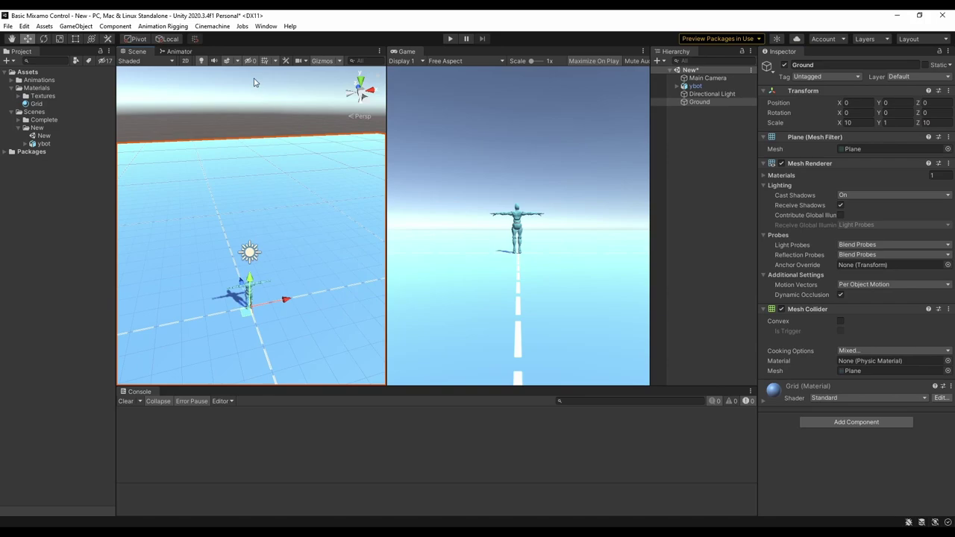
left_click(254, 80)
left_click_drag(254, 81, 262, 268, "alt")
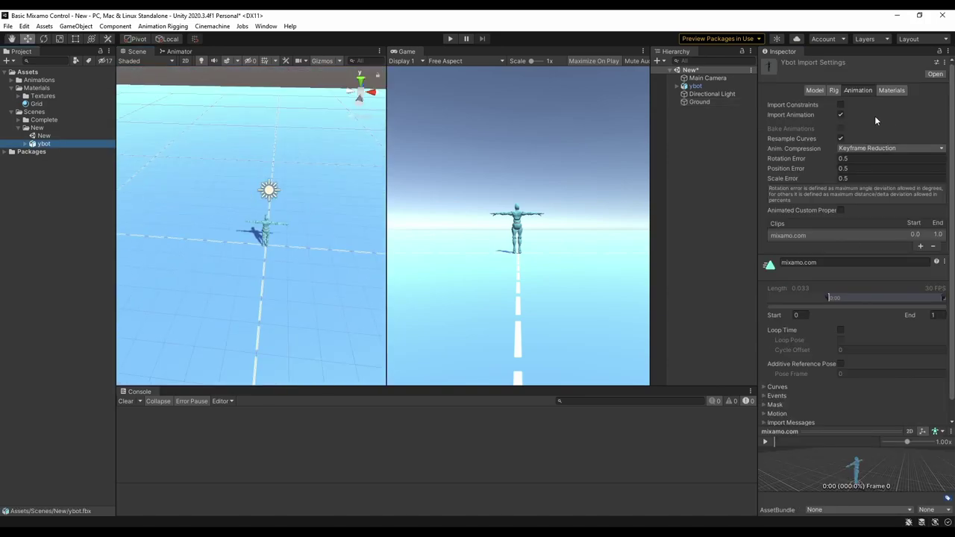
Set the ybot model's rig animation type to Humanoid and apply the import settings
left_click(836, 90)
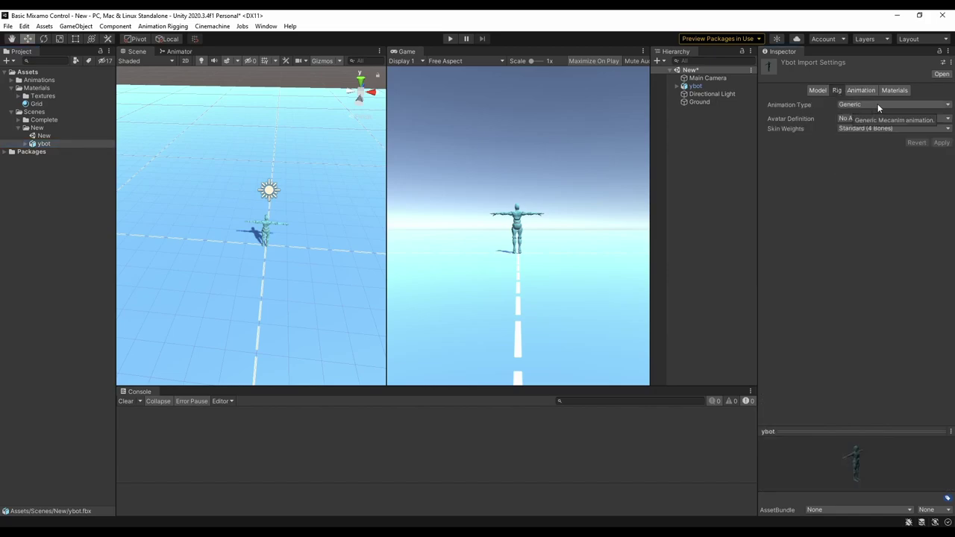
left_click(877, 105)
left_click(876, 148)
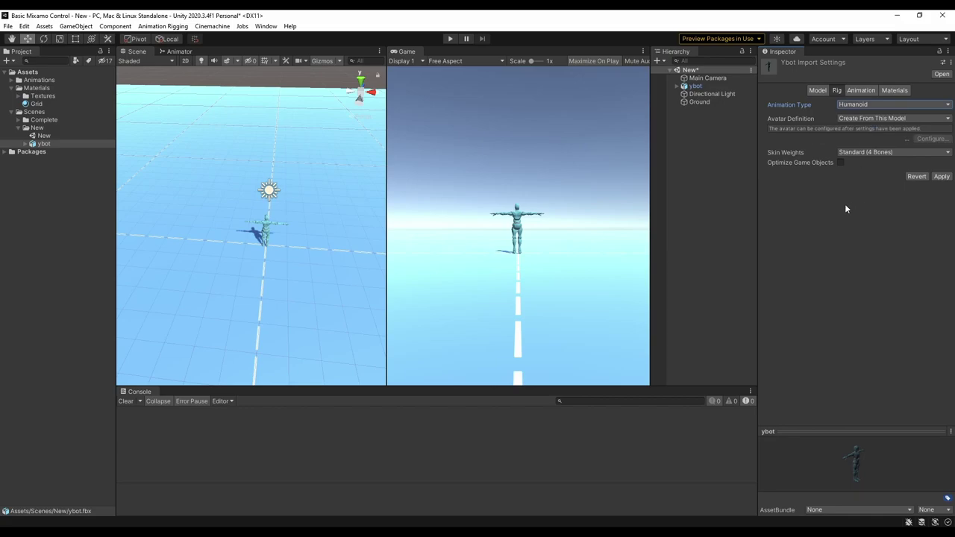
left_click(941, 177)
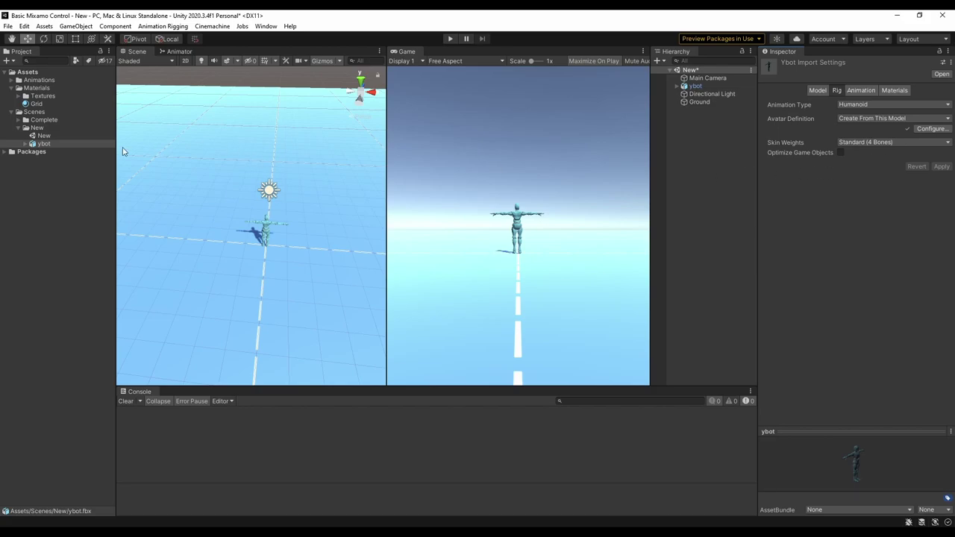
Open the avatar configuration of the ybotAvatar inside the ybot asset to examine its bone mapping
left_click(26, 145)
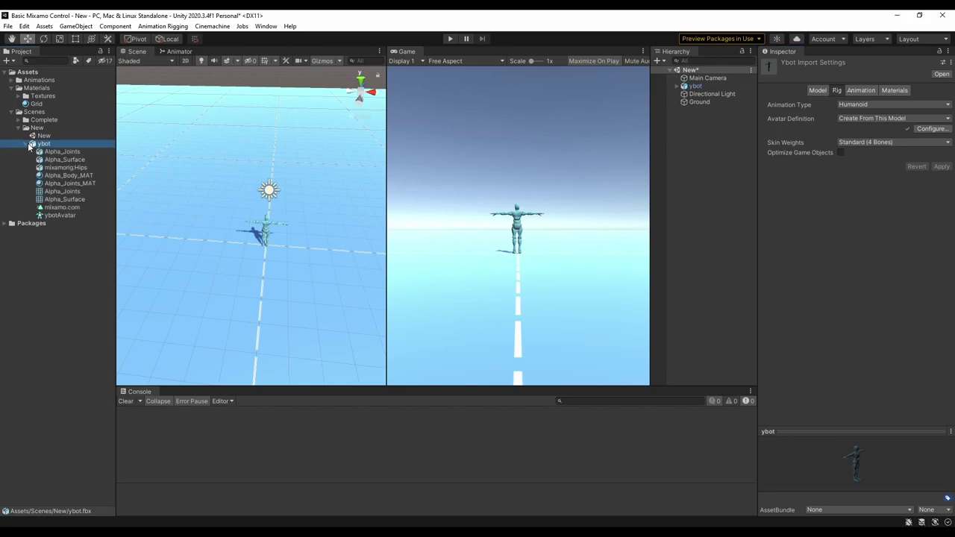
left_click(58, 215)
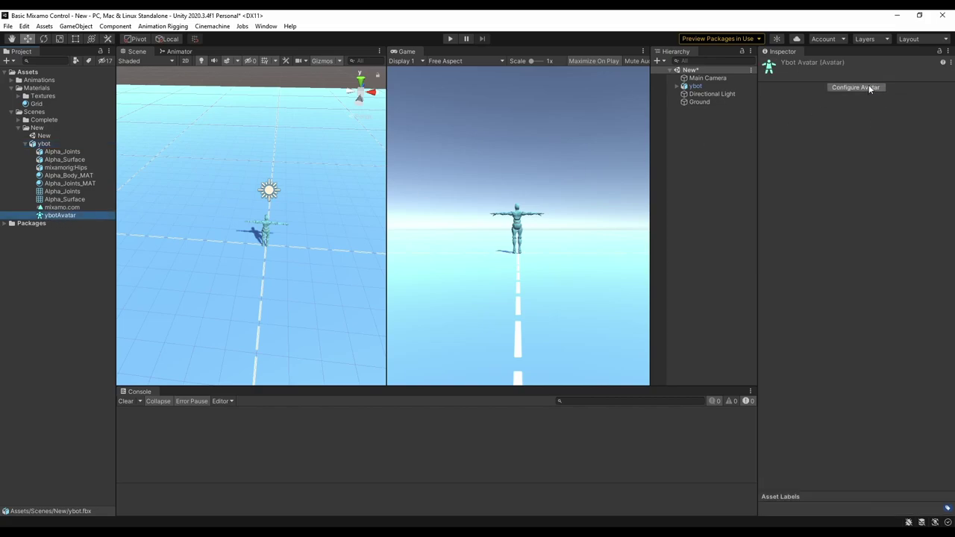
left_click(868, 87)
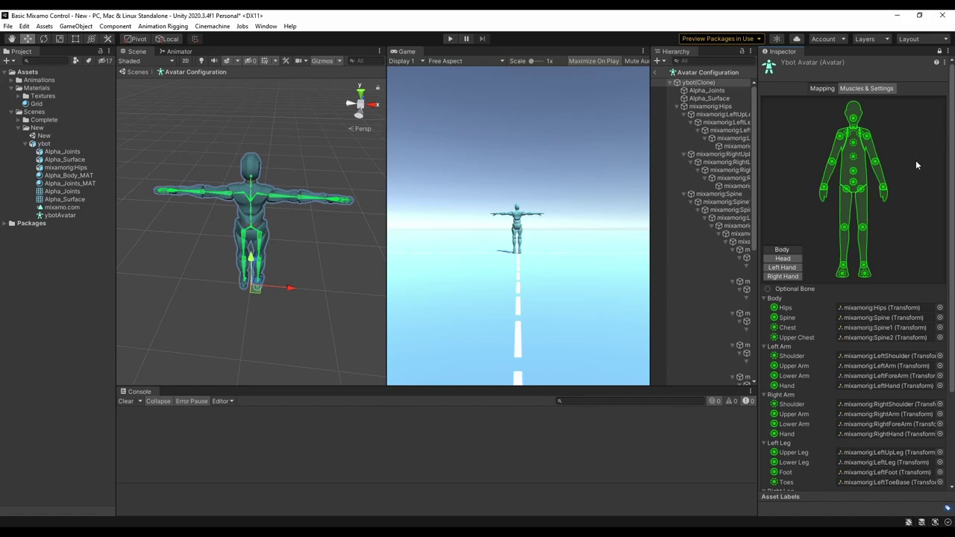
Review the remaining arm and leg bone mappings of the ybot avatar and leave the avatar configuration
scroll(907, 167, "down", 4)
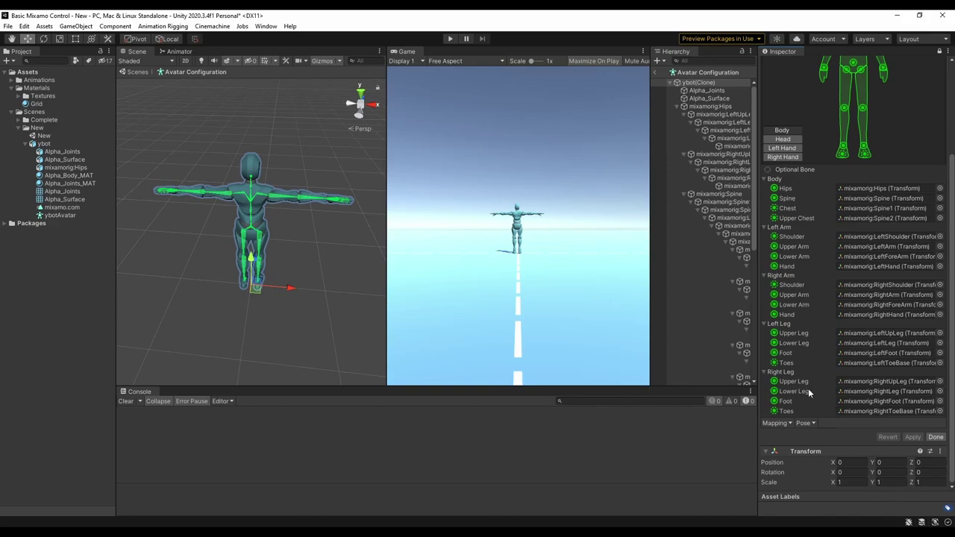
left_click(936, 437)
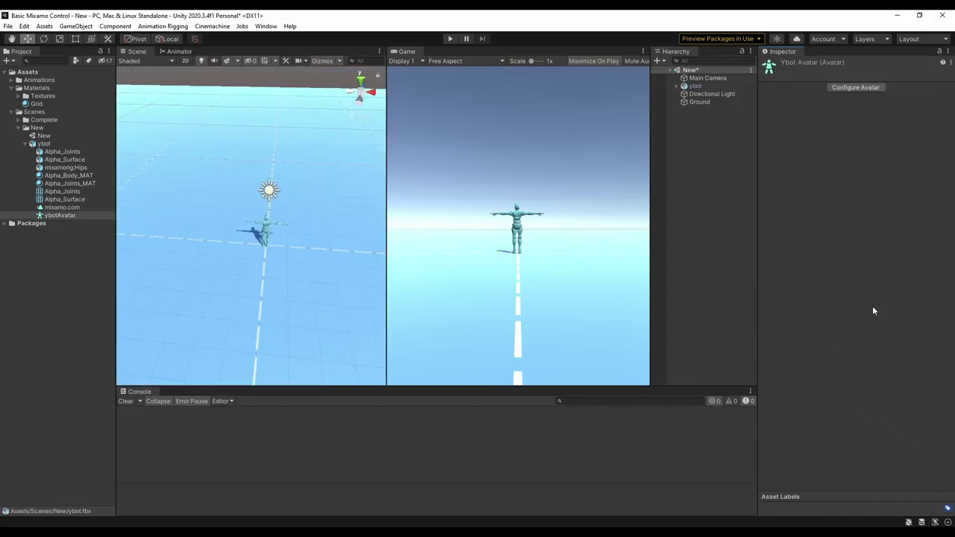
Create an Input Actions asset named Controls in the New scene folder
right_click(39, 112)
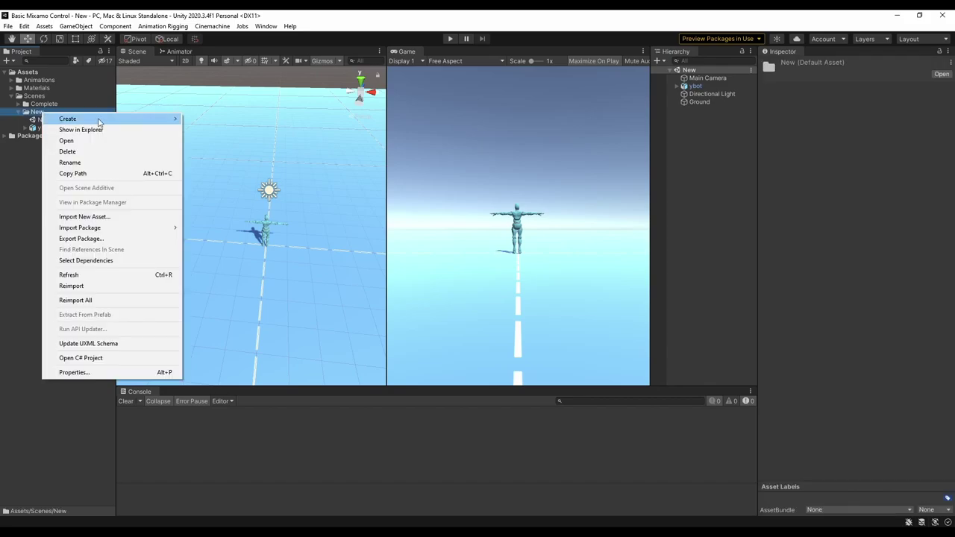
mouse_move(99, 122)
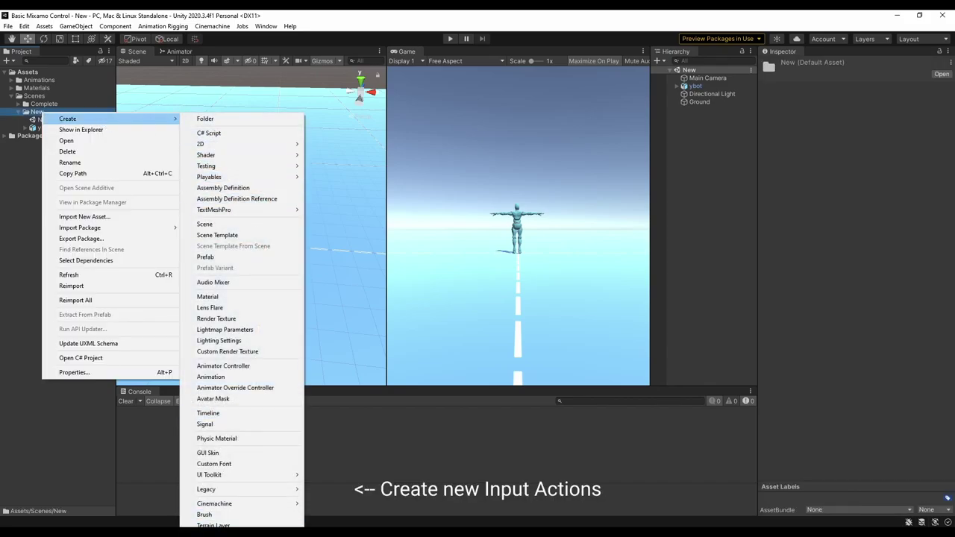
left_click(215, 533)
type("Con")
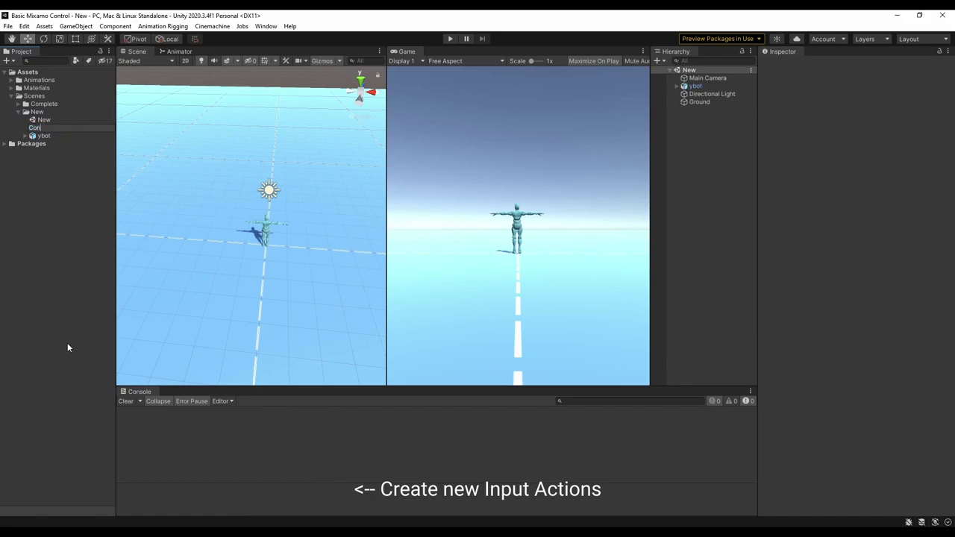
type("trols")
key("Return")
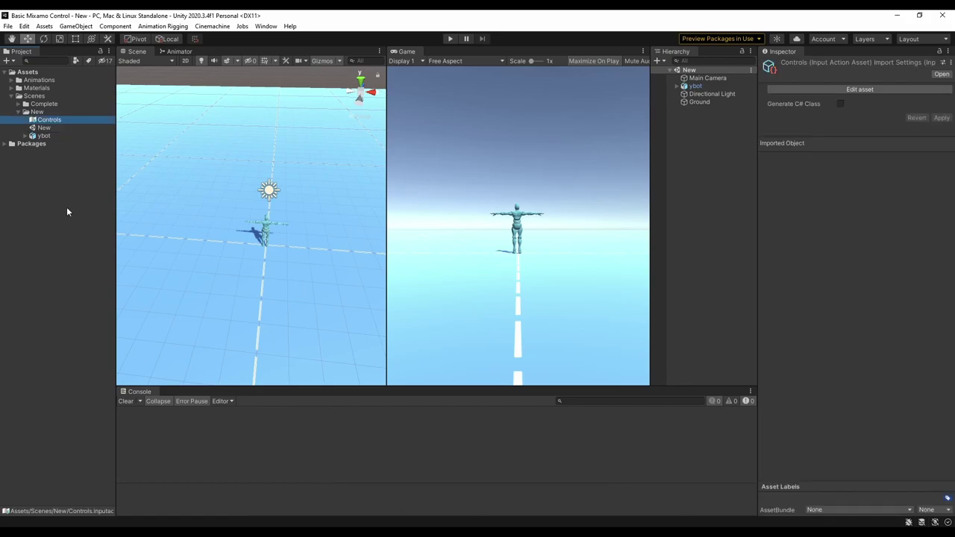
Search the Unity Registry packages for "input" and check the Input System package's installation
left_click(265, 27)
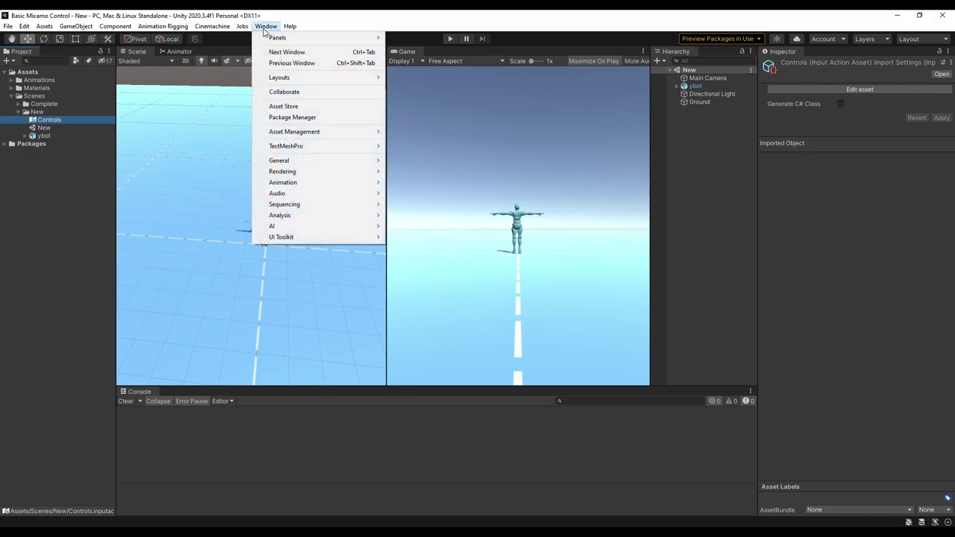
left_click(306, 117)
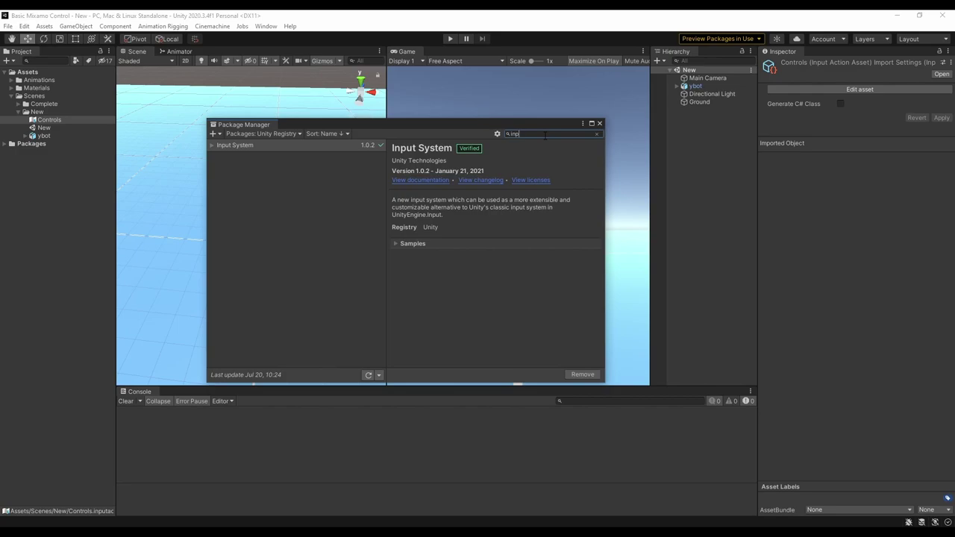
left_click(303, 147)
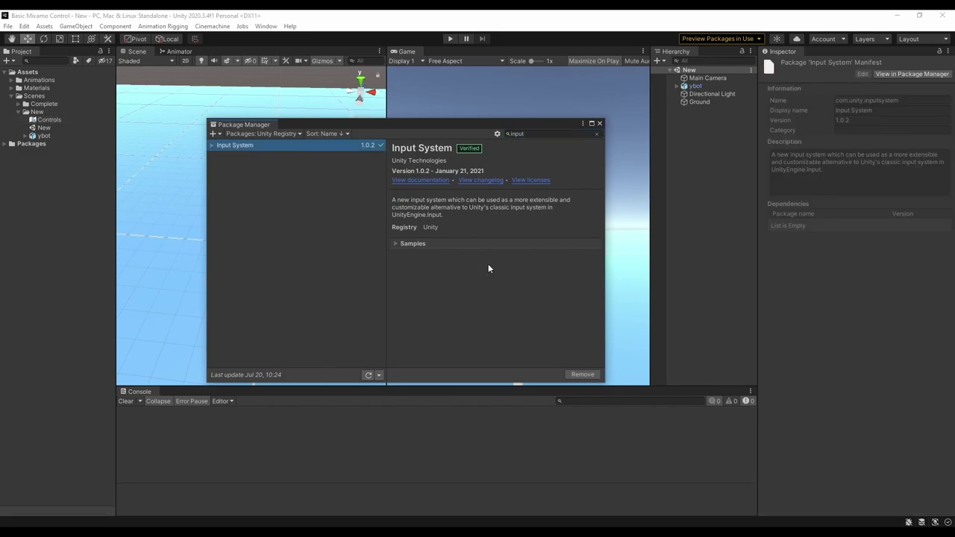
left_click(600, 123)
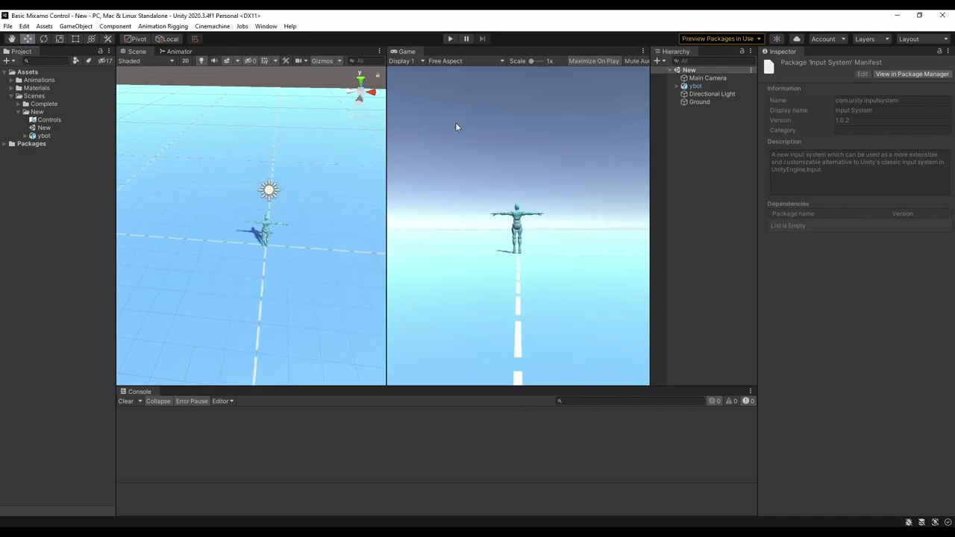
Open the Controls input actions asset for editing and add an action map named Controls
double_click(49, 119)
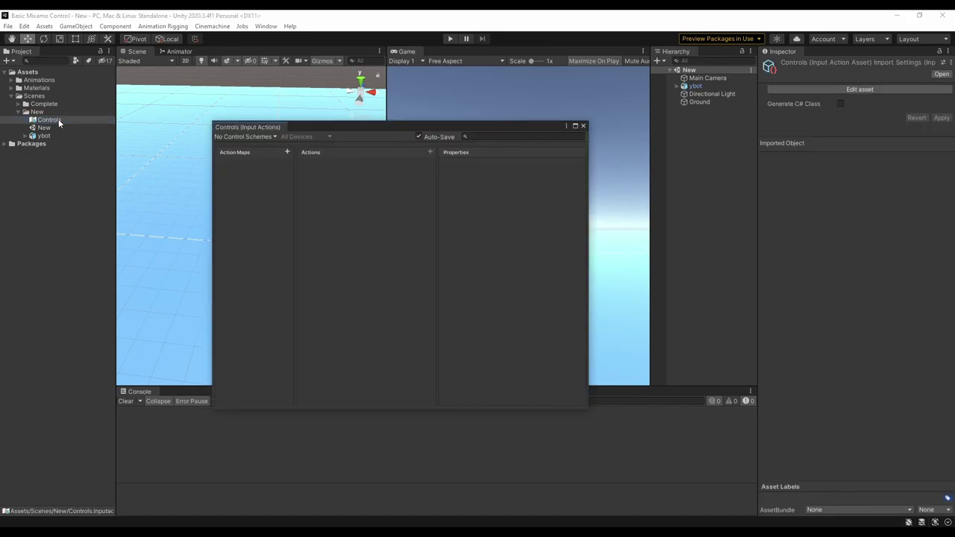
left_click(288, 151)
type("Controls")
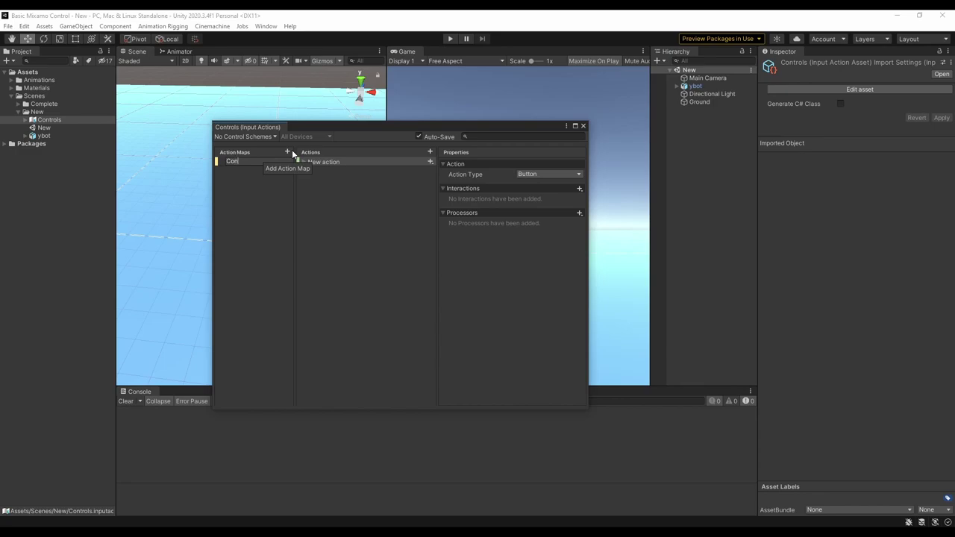
key("Return")
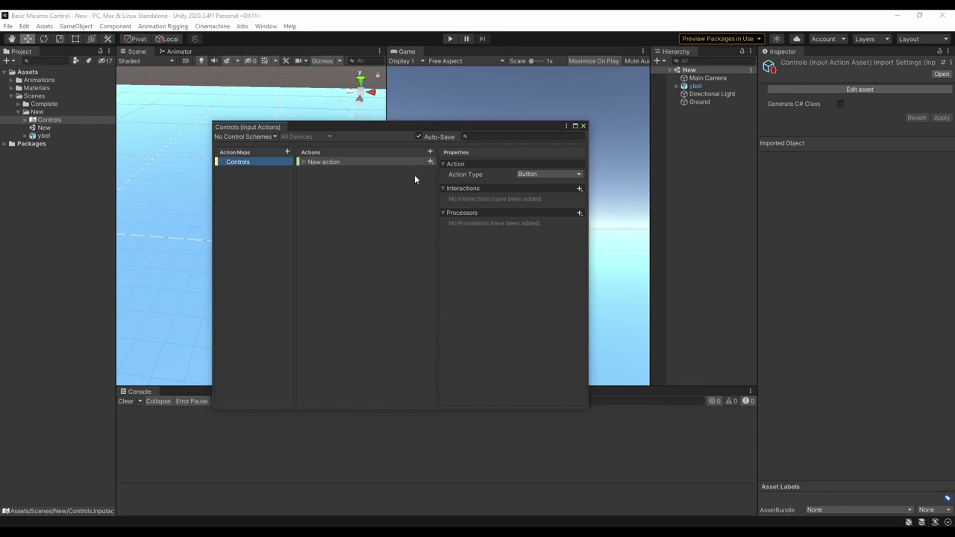
Rename the default action in the Controls action map as Move
left_click(339, 161)
left_click(339, 162)
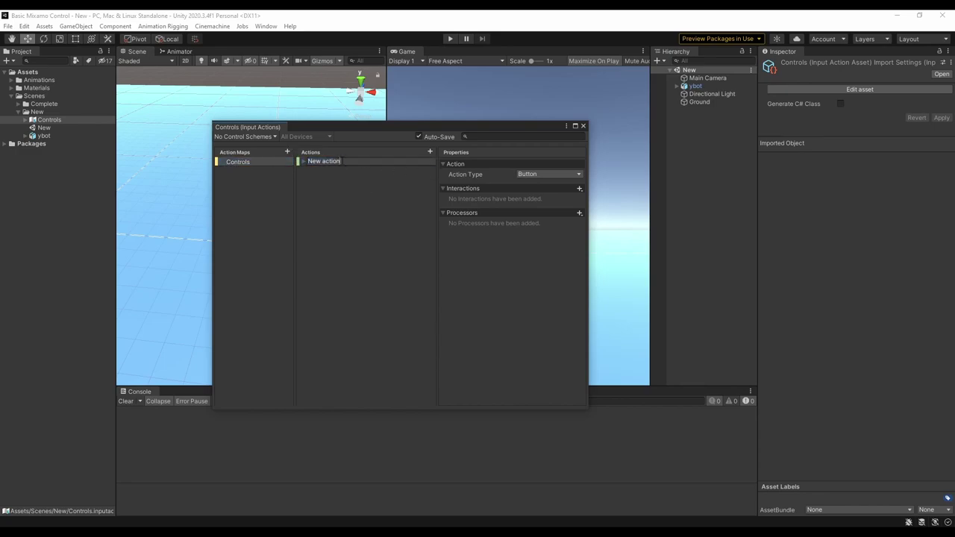
key("ctrl+a")
type("Move")
key("Return")
Set the Move action's action type to Value and its control type to Vector 2
left_click(547, 174)
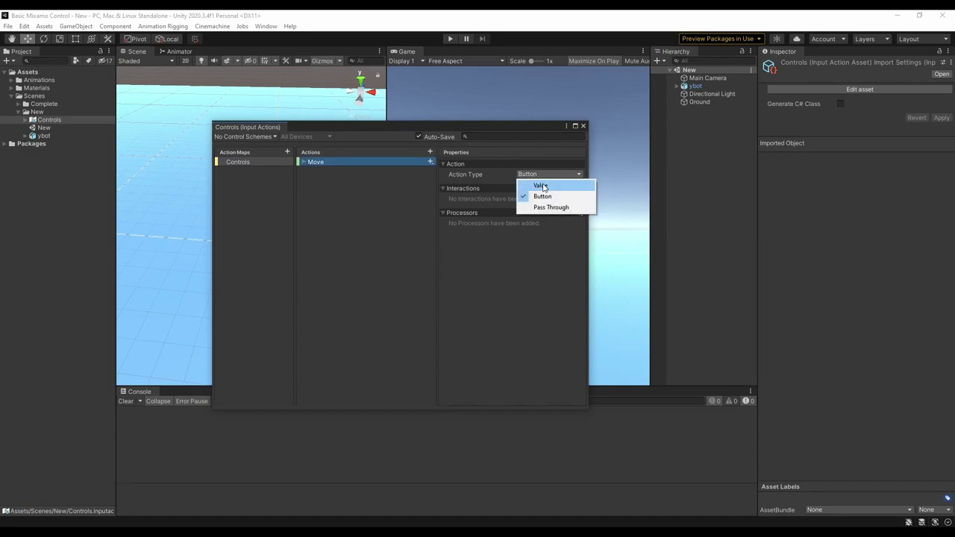
left_click(541, 186)
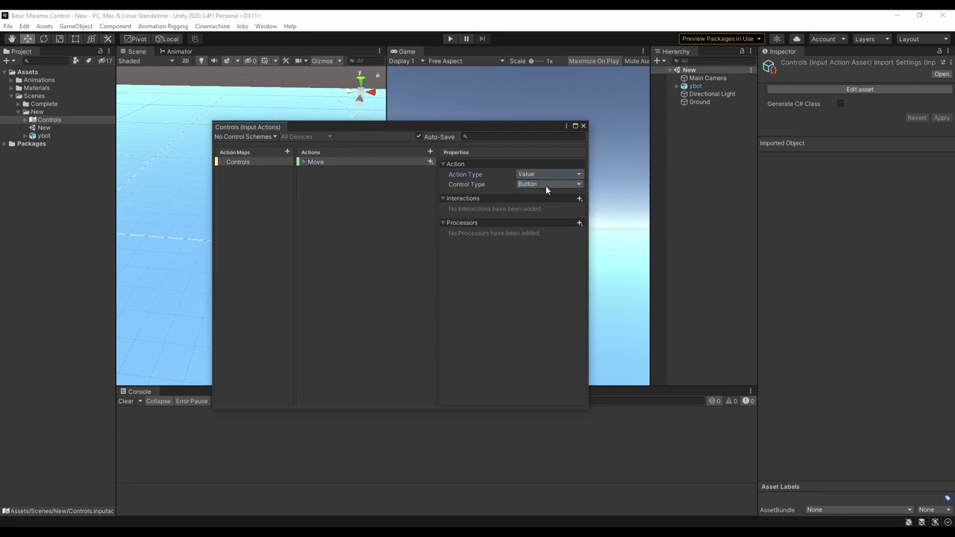
left_click(546, 185)
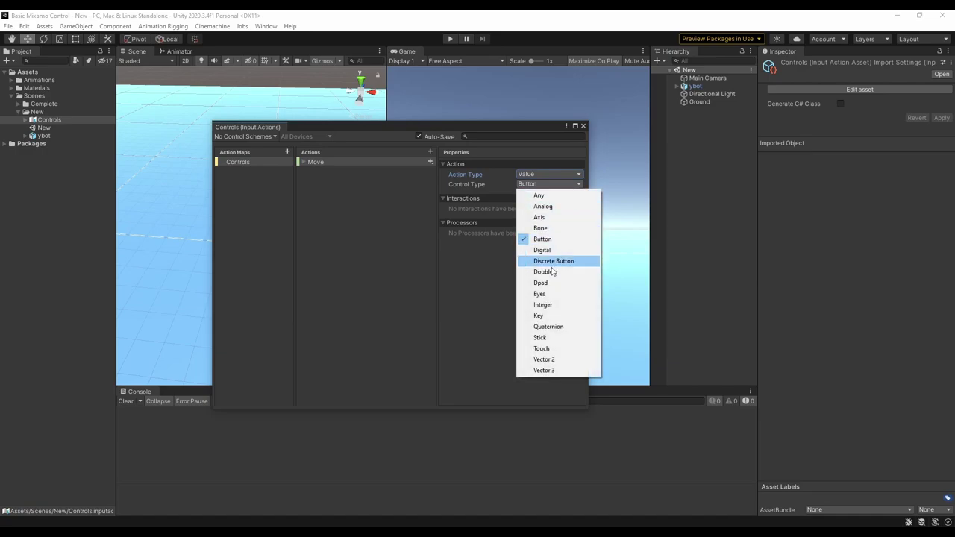
left_click(555, 359)
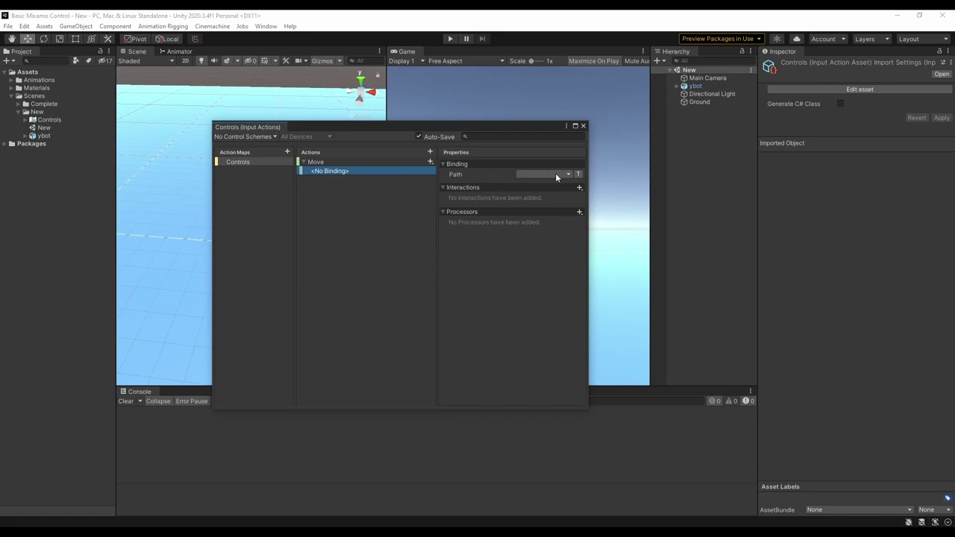
Bind the Move action's empty binding to the gamepad's Left Stick
left_click(565, 176)
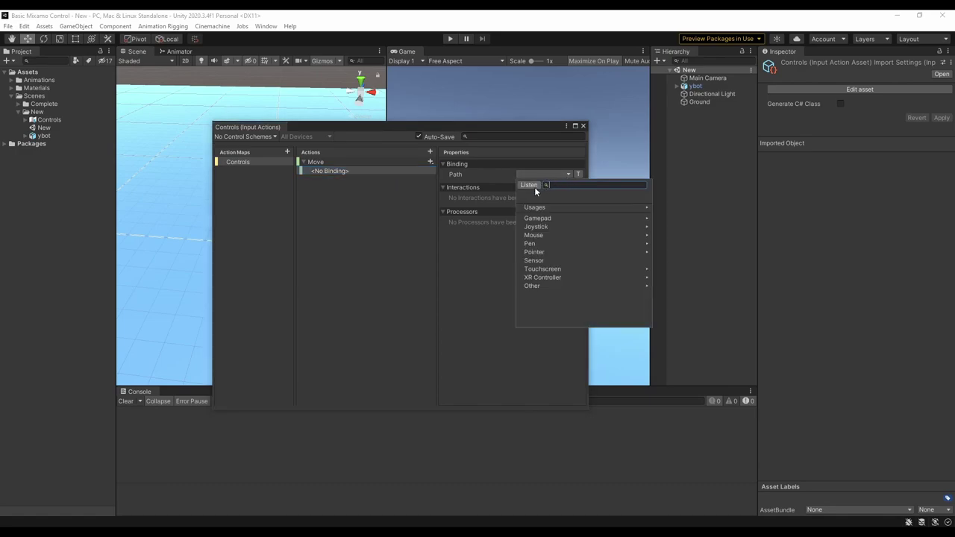
left_click(539, 218)
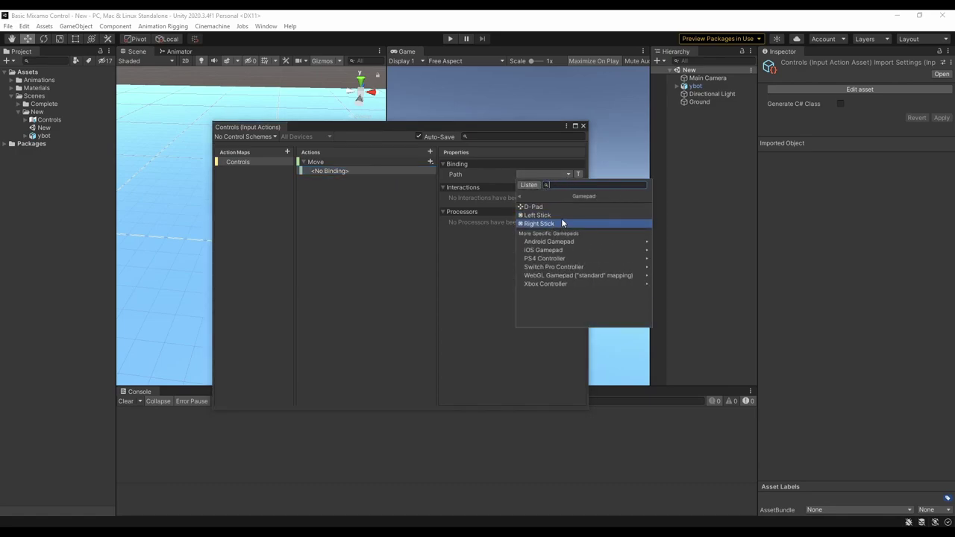
left_click(560, 215)
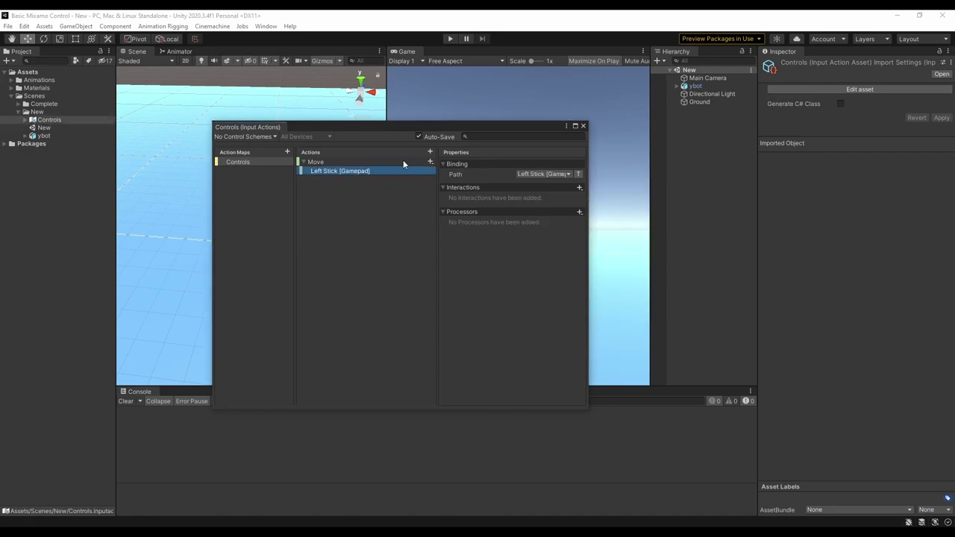
Add a 2D Vector Composite binding to the Move action
left_click(429, 162)
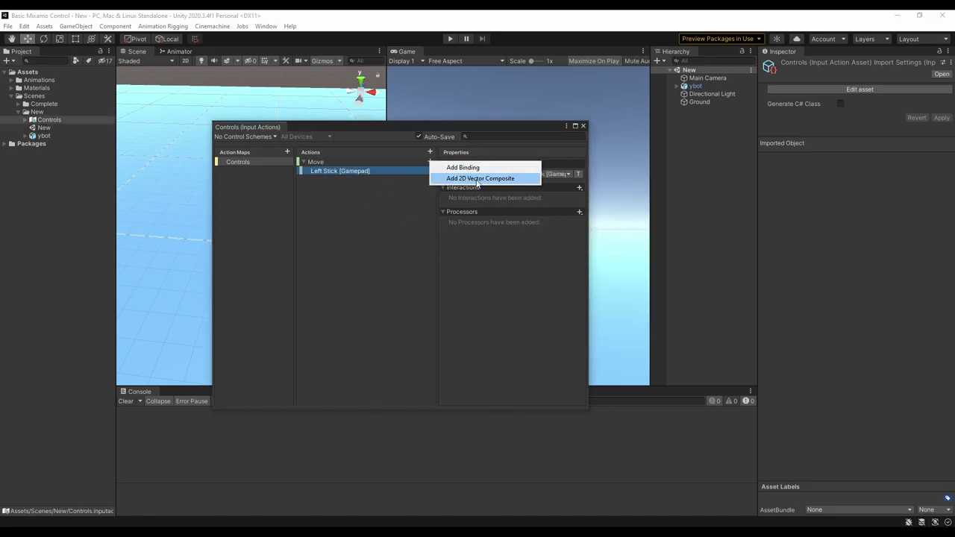